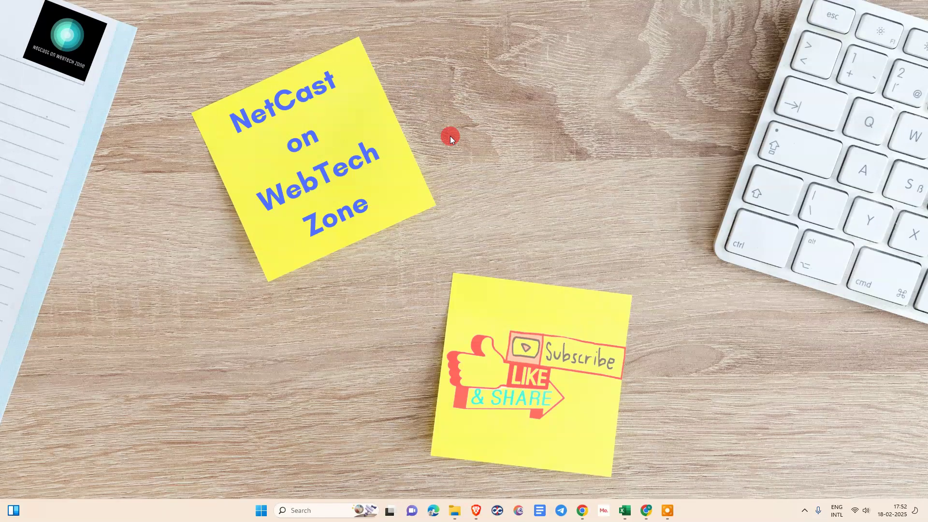
# Step: Refresh the desktop, then open Google Drive from Chrome's Google apps menu
pyautogui.rightClick(422, 70)
pyautogui.click(454, 107)
pyautogui.click(646, 510)
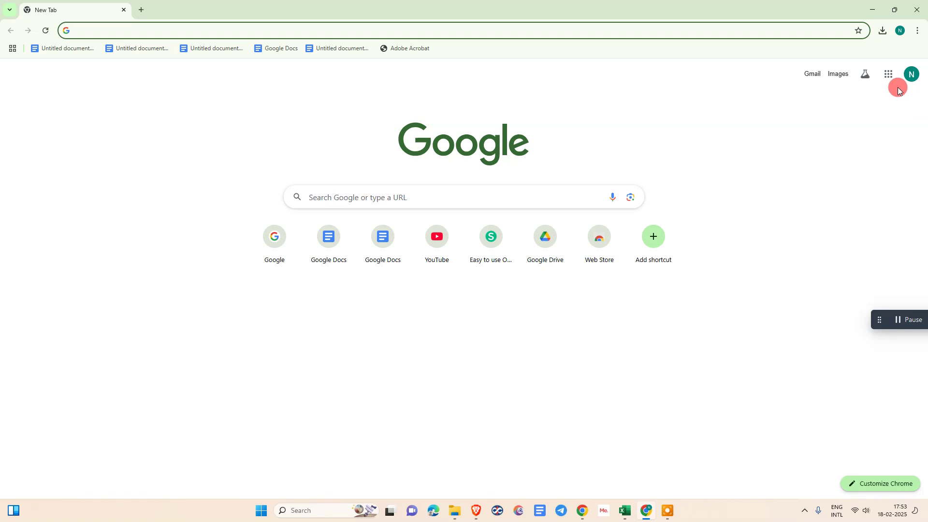
pyautogui.click(911, 73)
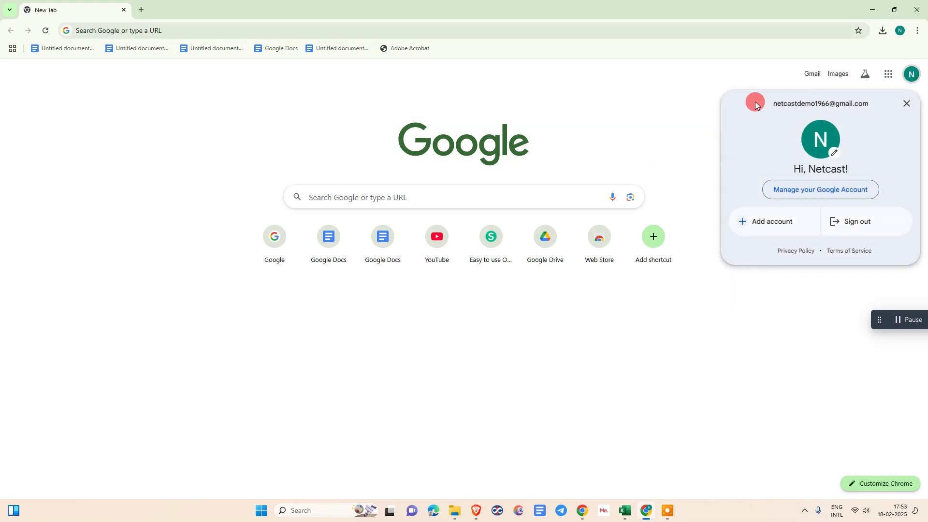
pyautogui.click(682, 102)
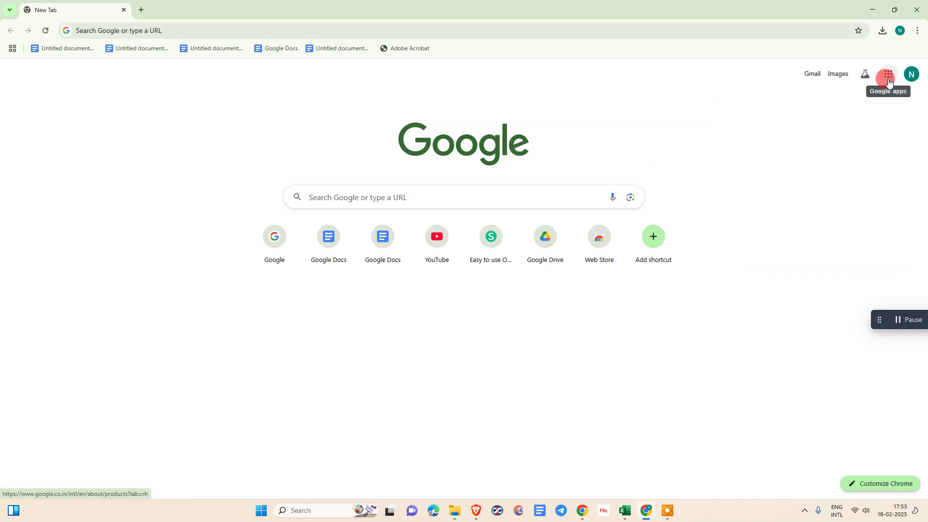
pyautogui.click(888, 77)
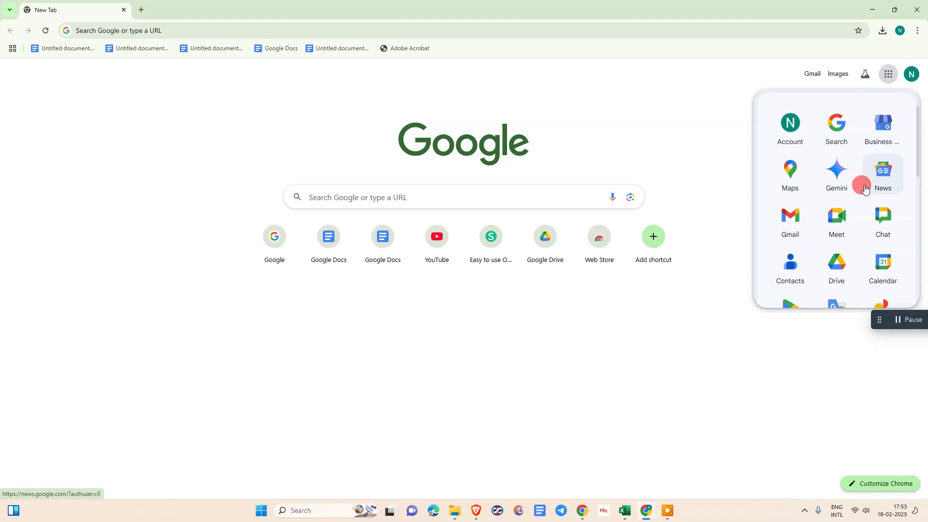
pyautogui.scroll(-3, 851, 186)
pyautogui.click(837, 135)
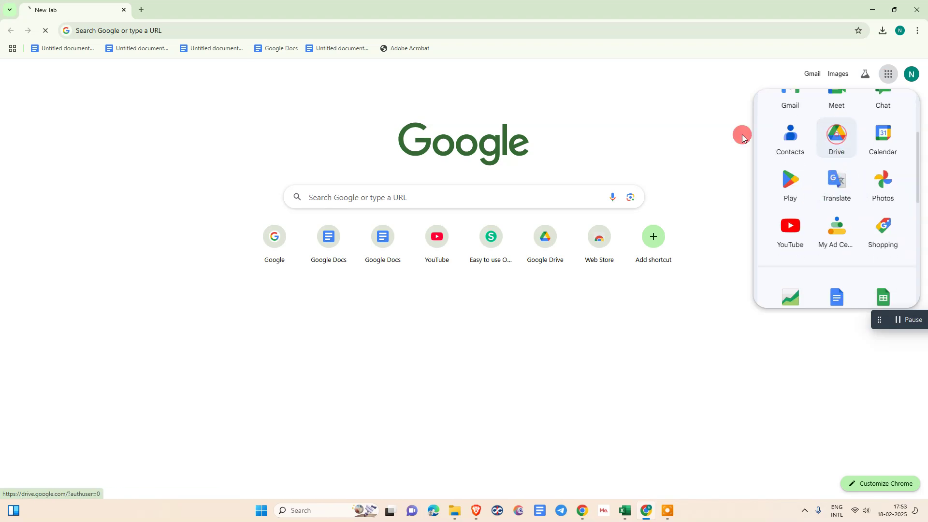
# Step: In a new tab, search 'google drive' and open the Google Drive sign-in result
pyautogui.click(141, 9)
pyautogui.write('gogole d')
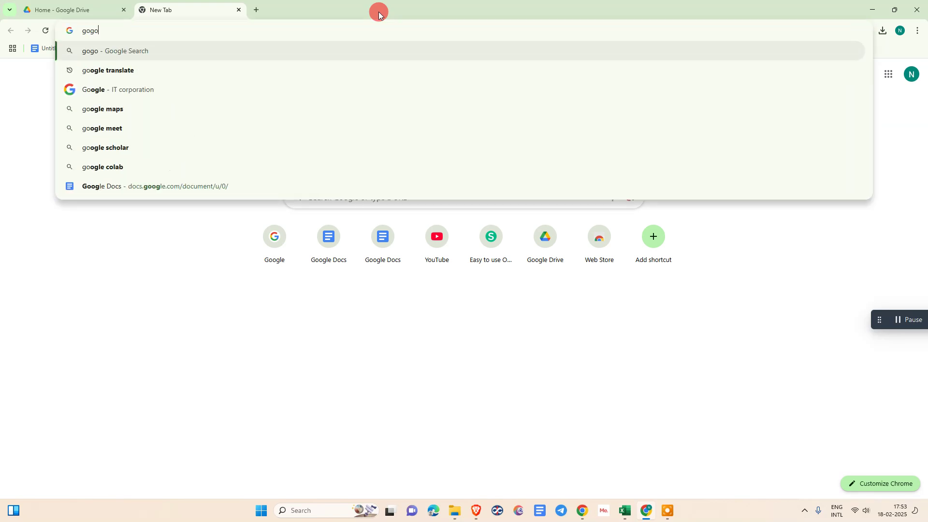
pyautogui.press('BackSpace')
pyautogui.press('BackSpace')
pyautogui.press('BackSpace')
pyautogui.press('BackSpace')
pyautogui.press('BackSpace')
pyautogui.press('BackSpace')
pyautogui.write('ogle dr')
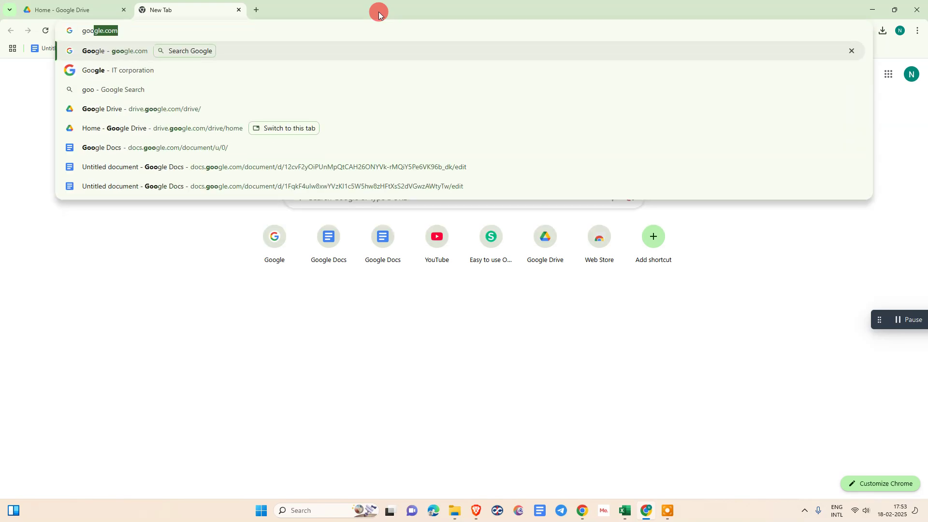
pyautogui.write('iv')
pyautogui.press('Return')
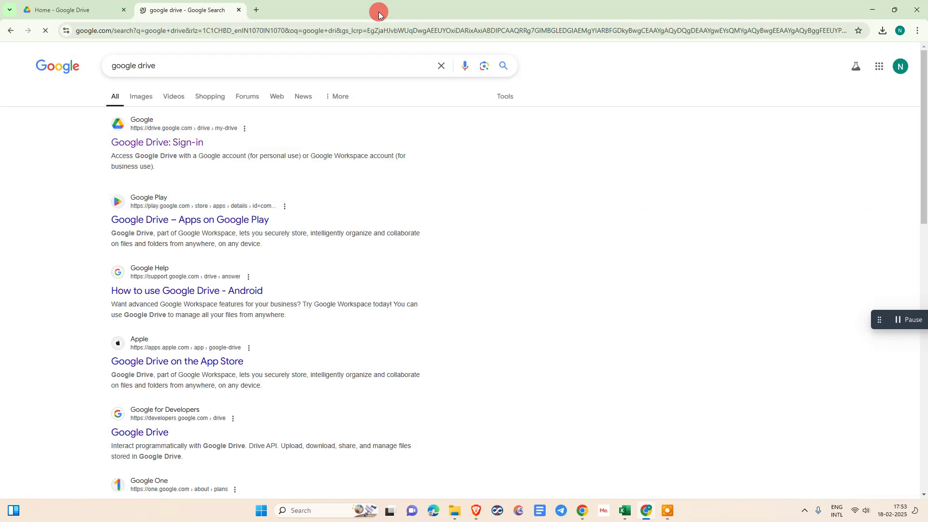
pyautogui.click(151, 143)
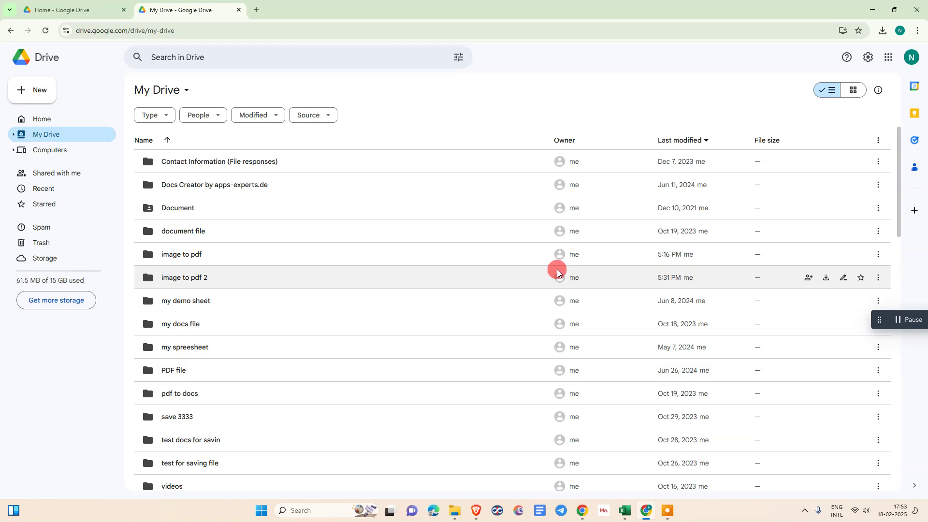
pyautogui.moveTo(897, 141); pyautogui.dragTo(638, 144)
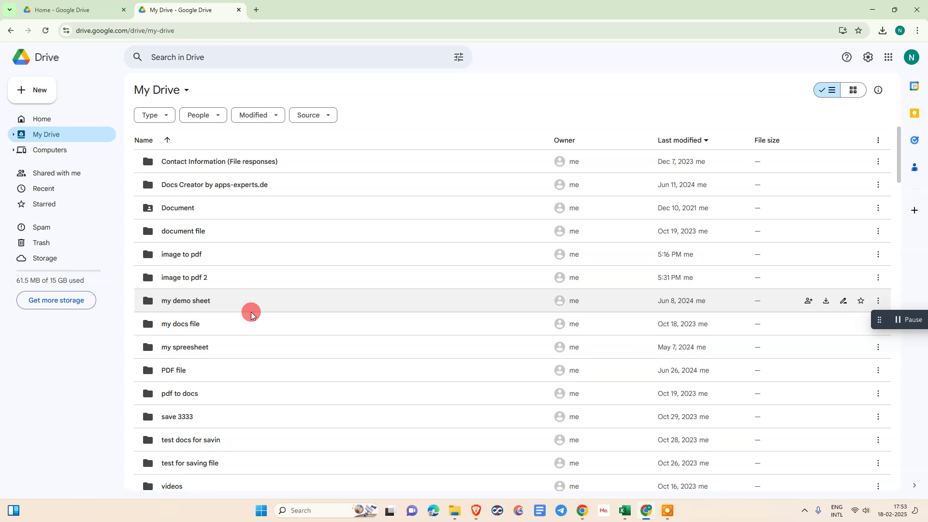
pyautogui.moveTo(137, 345)
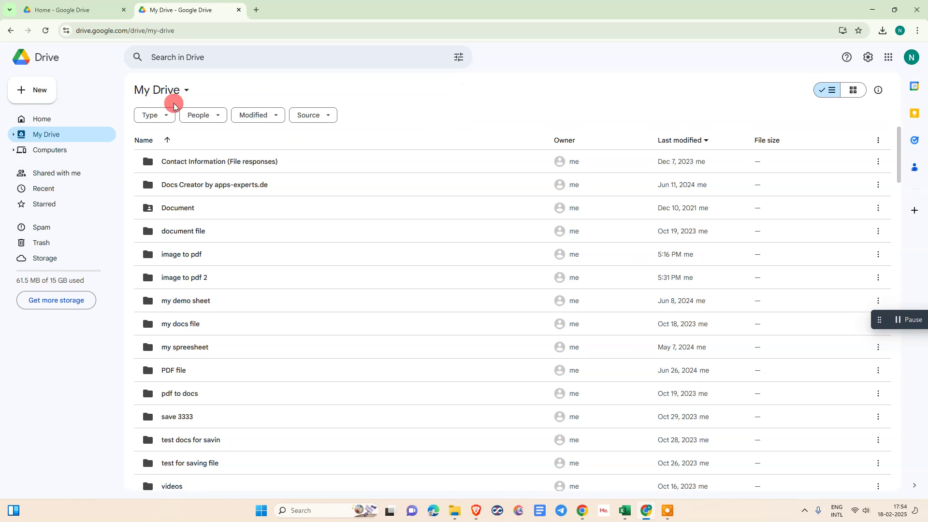
# Step: Upload nc.pdf from Documents\Netcast Demo to My Drive and reload the page
pyautogui.click(55, 91)
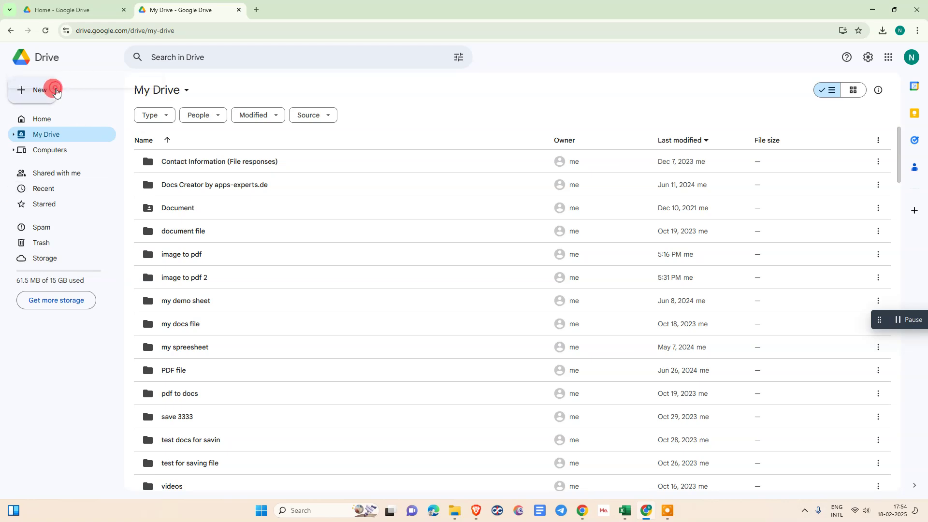
pyautogui.click(300, 72)
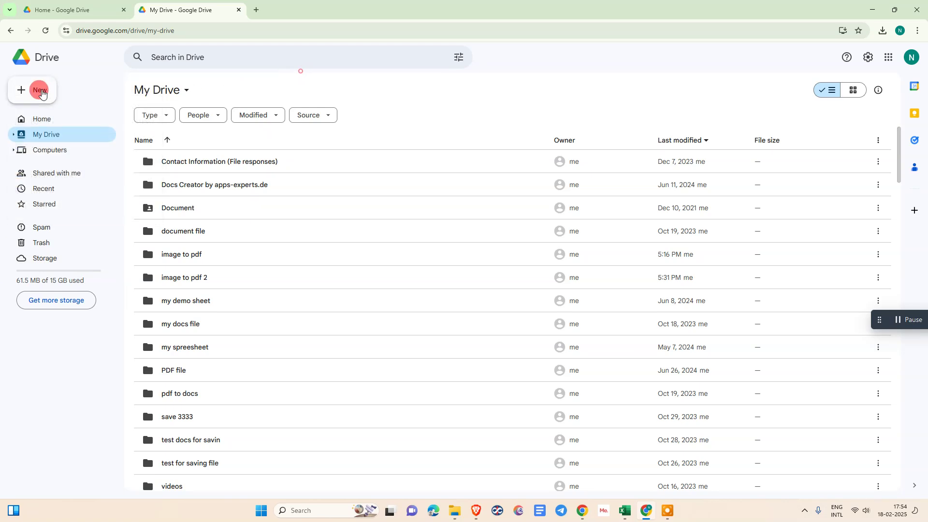
pyautogui.click(40, 91)
pyautogui.click(47, 111)
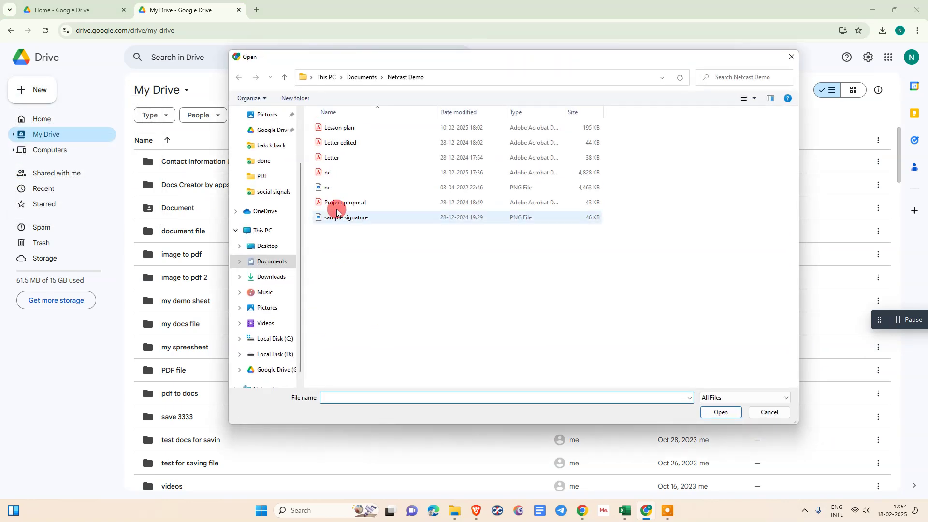
pyautogui.click(329, 173)
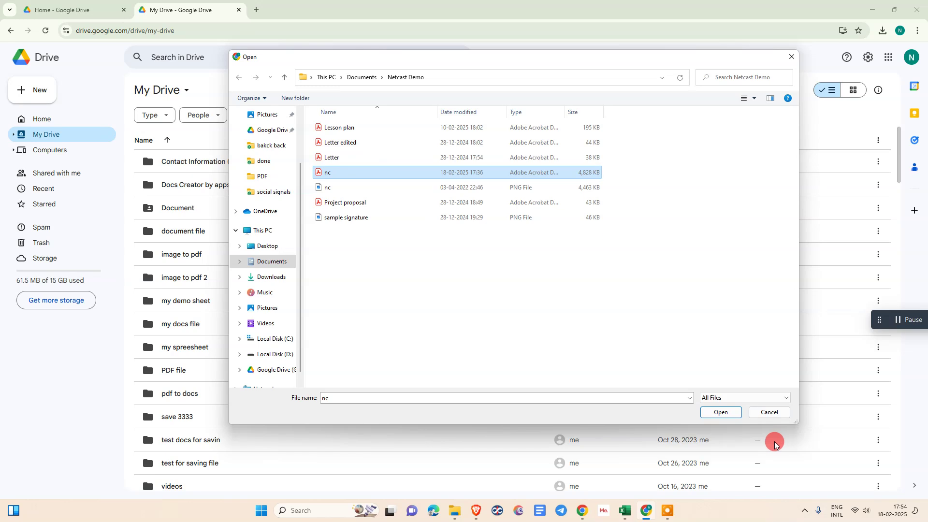
pyautogui.click(723, 412)
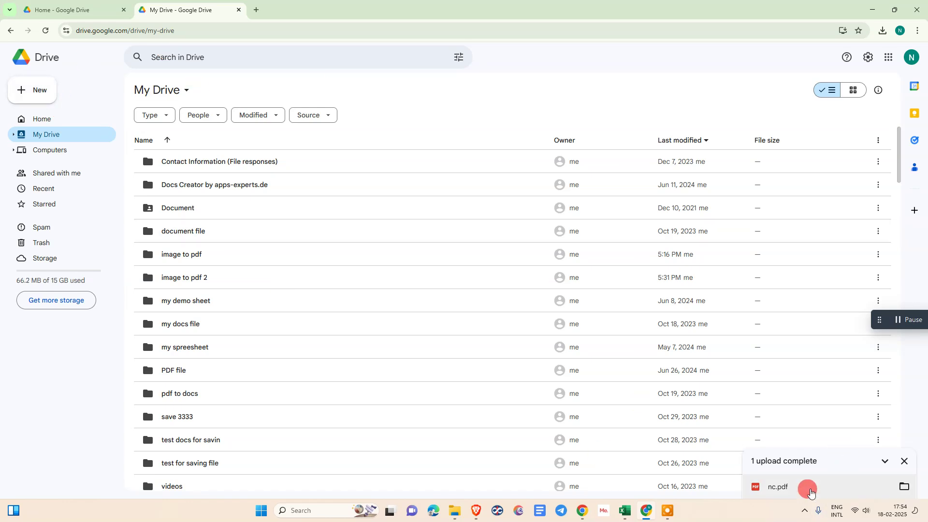
pyautogui.click(47, 30)
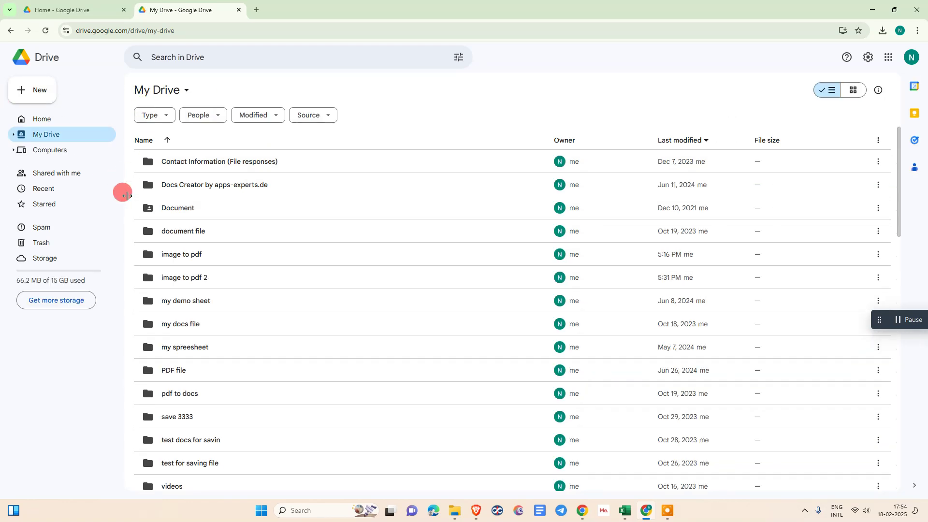
# Step: Show the Recent files list and clear the selection on nc.pdf
pyautogui.click(50, 190)
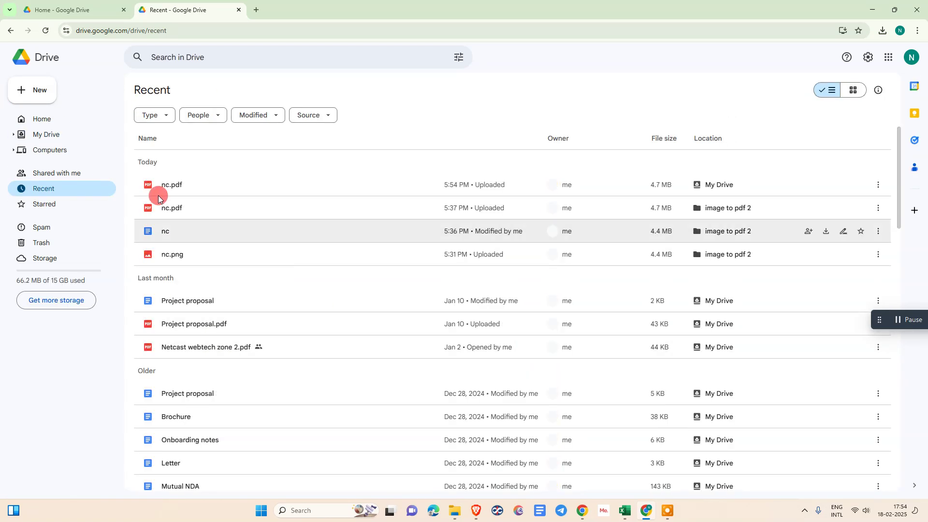
pyautogui.rightClick(221, 182)
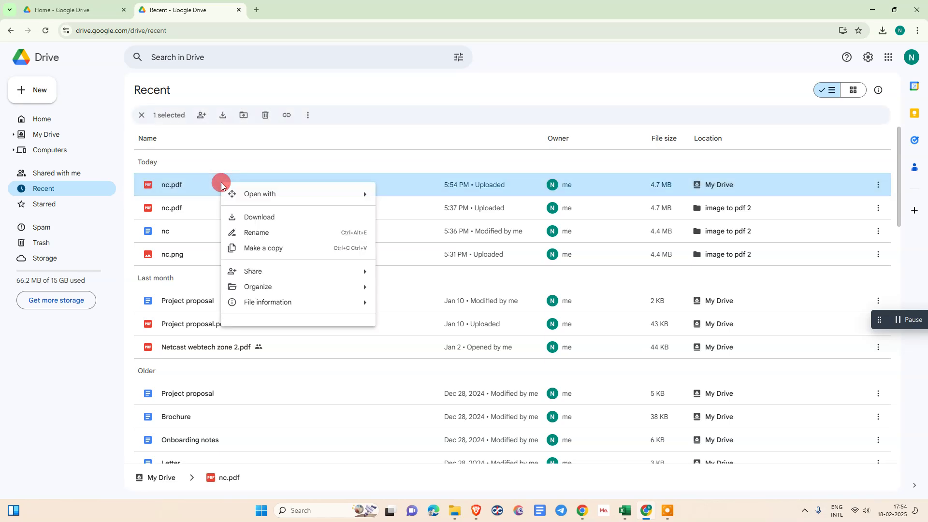
pyautogui.moveTo(299, 198)
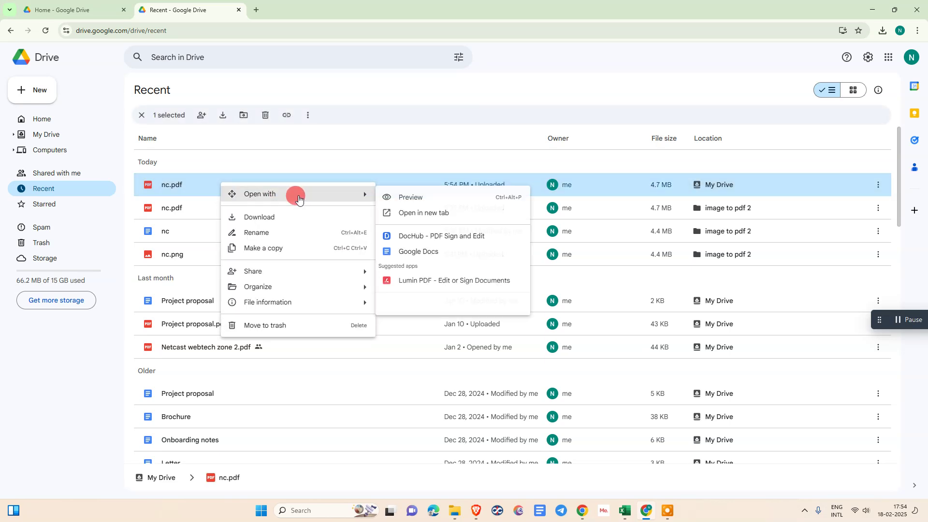
pyautogui.click(399, 67)
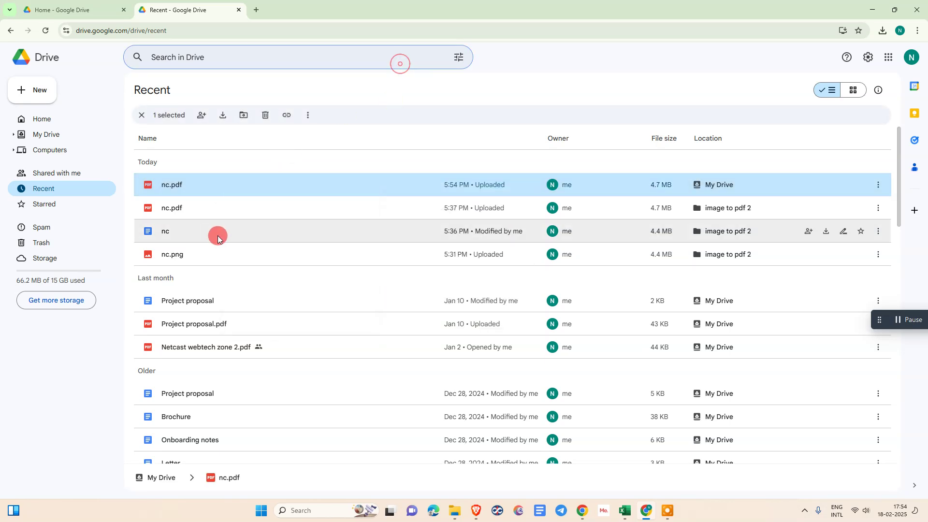
pyautogui.click(142, 115)
# Step: Upload the nc PNG image from the computer to My Drive
pyautogui.click(22, 88)
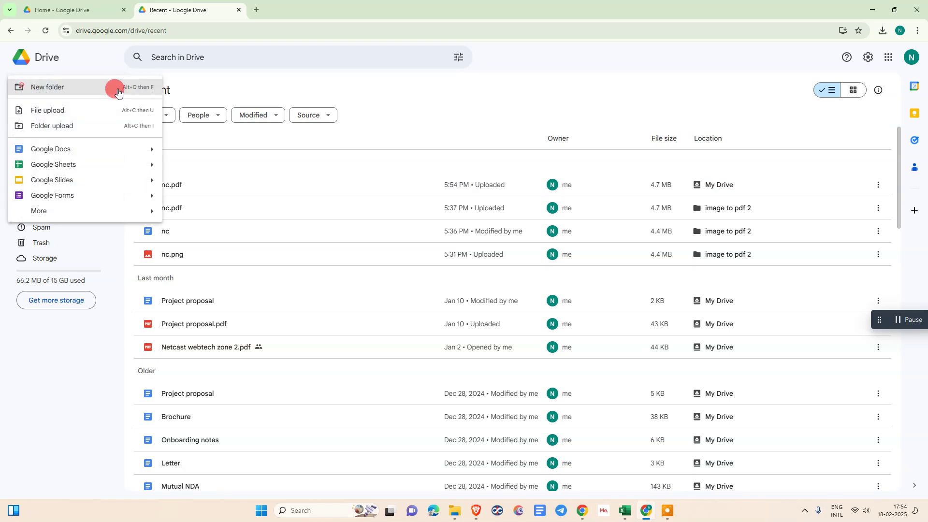
pyautogui.click(58, 117)
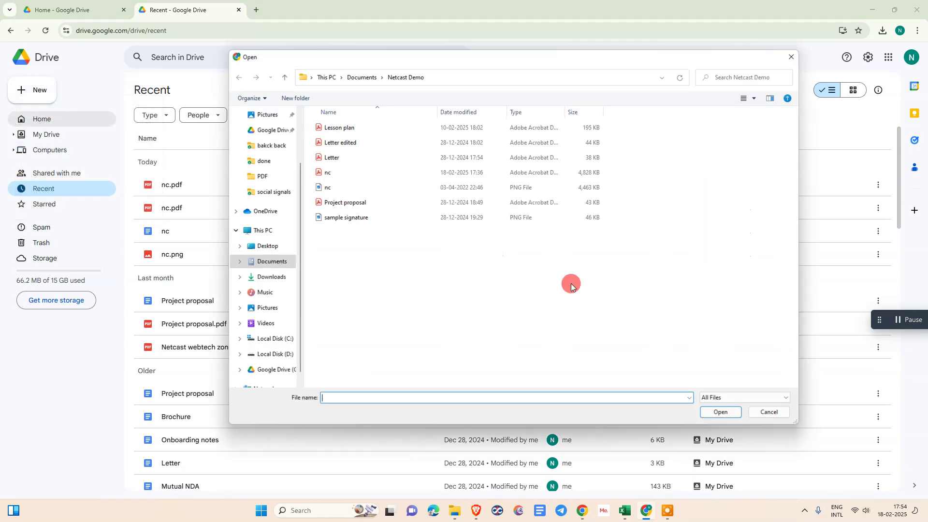
pyautogui.click(331, 191)
pyautogui.click(722, 413)
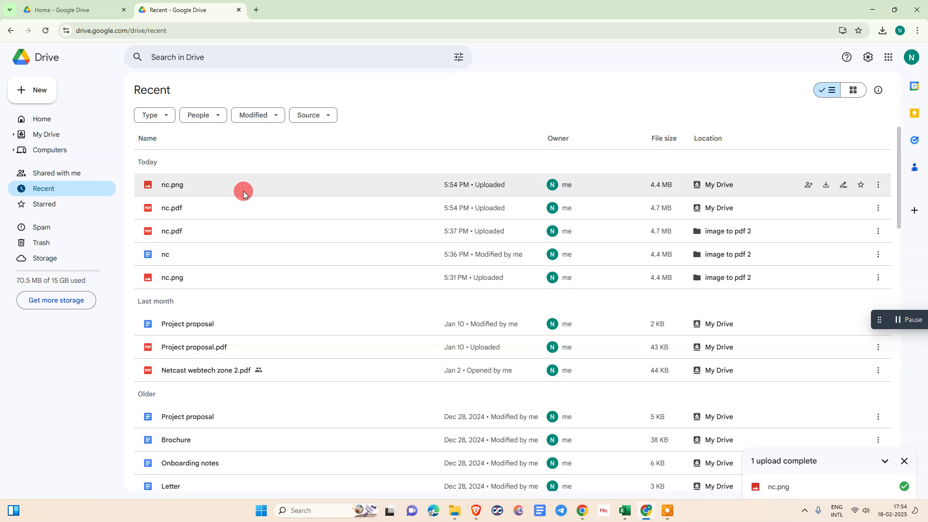
# Step: Open nc.png with Google Docs as a new document named 'nc'
pyautogui.rightClick(200, 183)
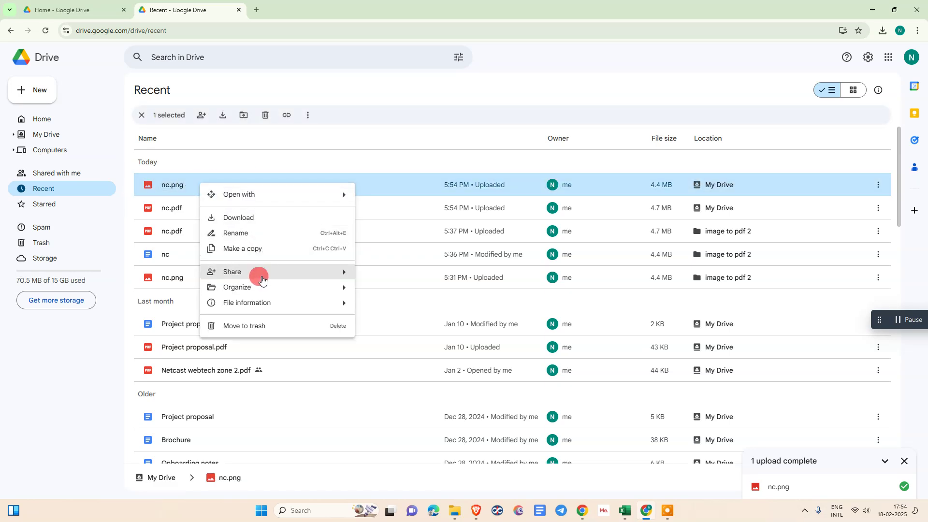
pyautogui.moveTo(256, 193)
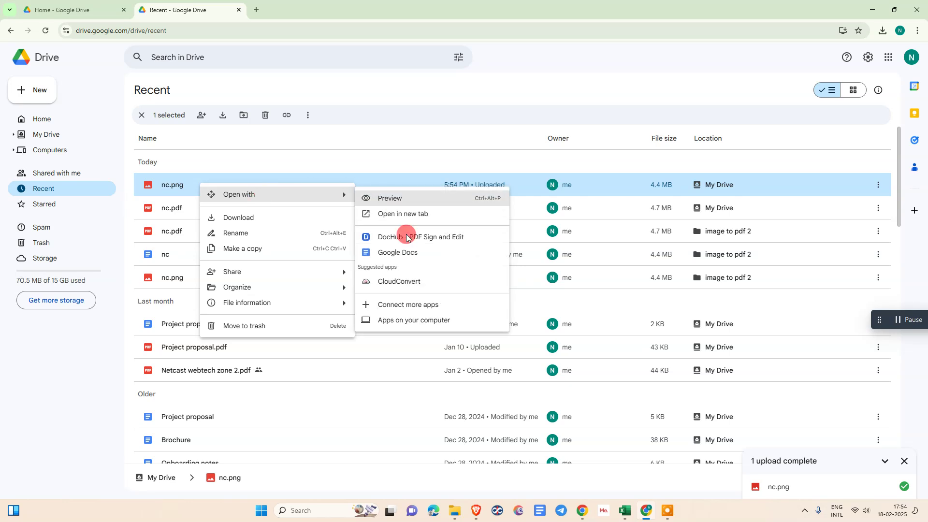
pyautogui.click(400, 258)
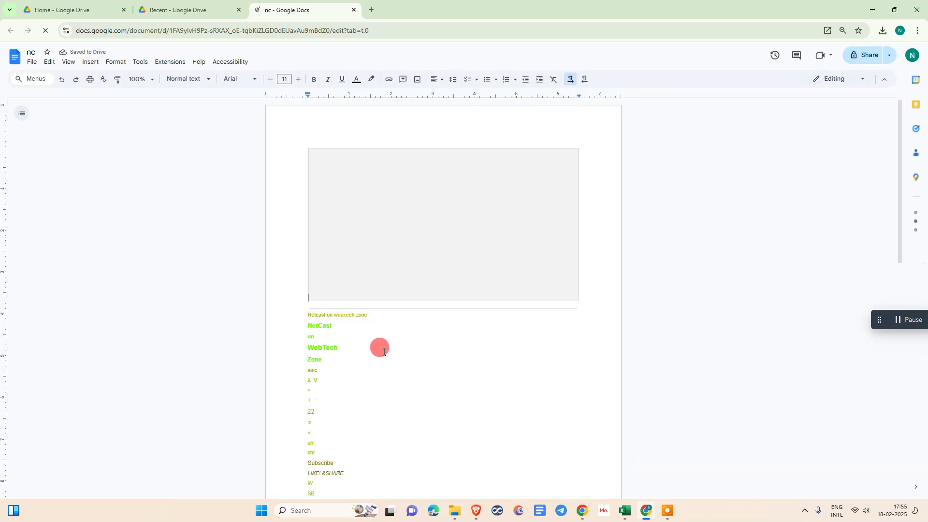
# Step: Delete the extracted text from 'Netcast on webtech zone' to 'cmd', leaving only the image
pyautogui.scroll(-5, 348, 293)
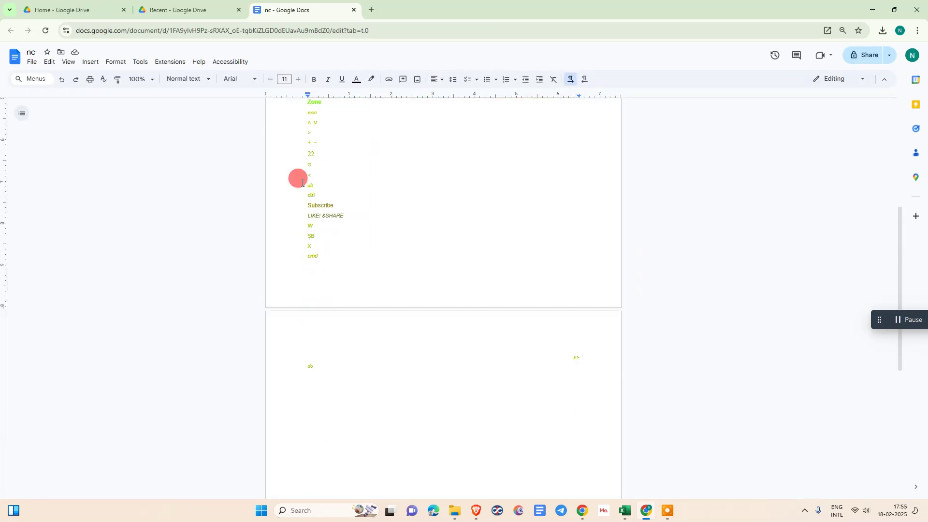
pyautogui.scroll(3, 302, 182)
pyautogui.moveTo(306, 185); pyautogui.dragTo(337, 448)
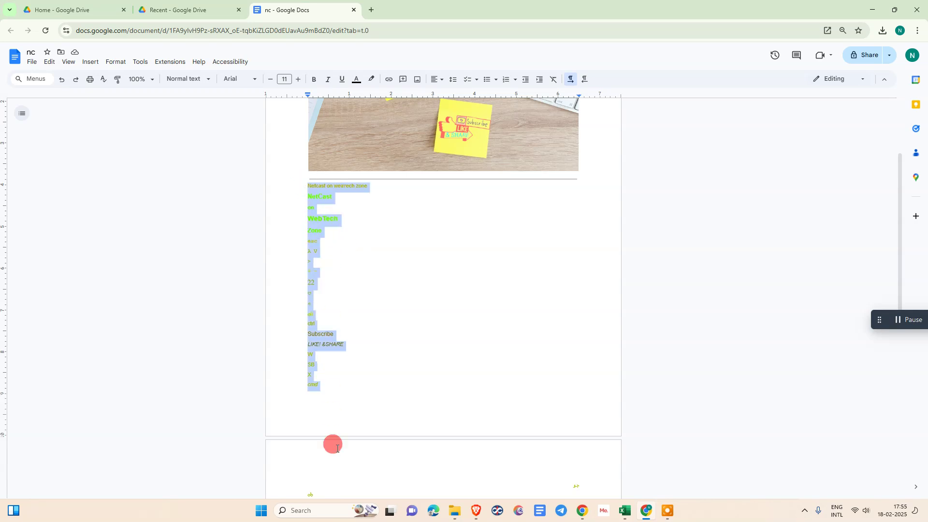
pyautogui.press('BackSpace')
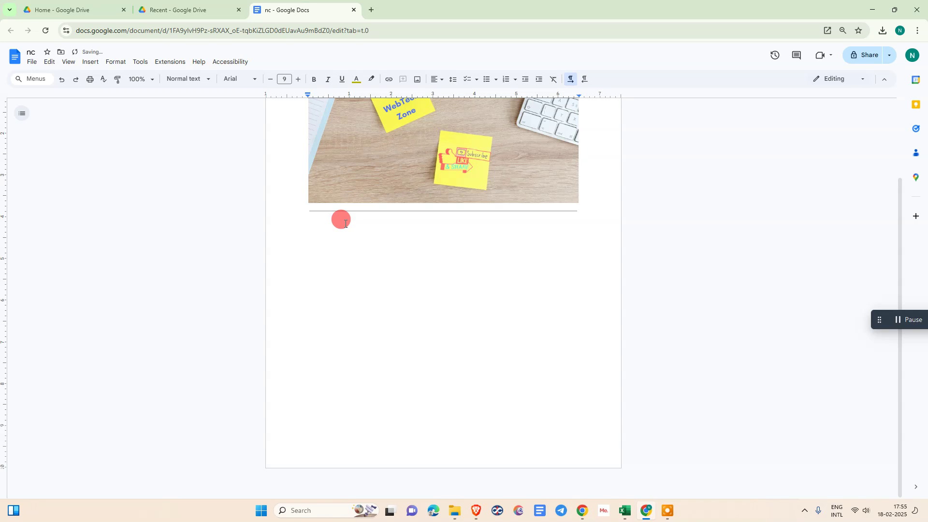
pyautogui.scroll(2, 345, 223)
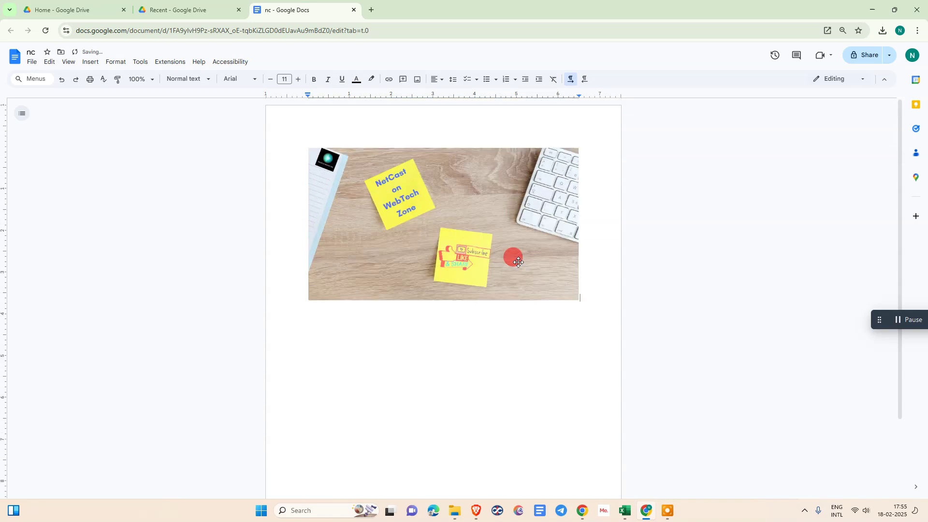
pyautogui.click(404, 219)
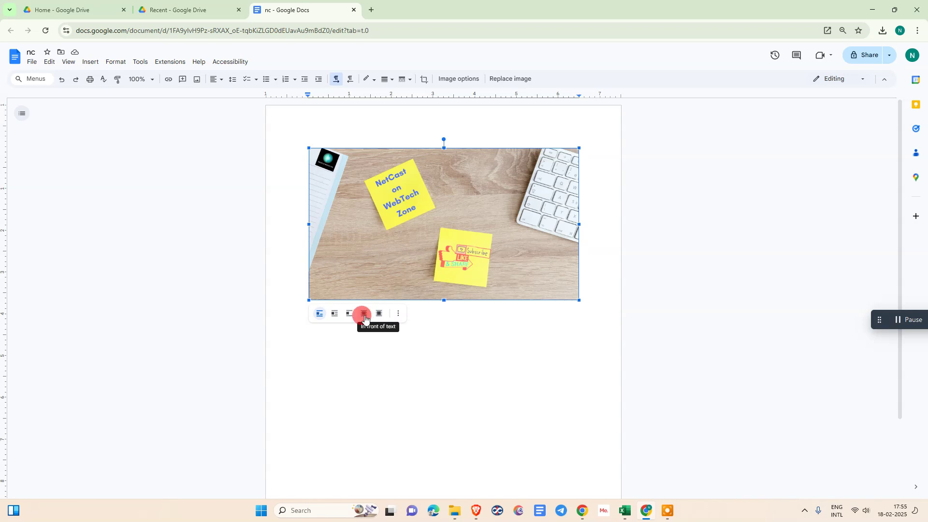
# Step: Set the picture to Behind text and move it further down the page
pyautogui.click(365, 316)
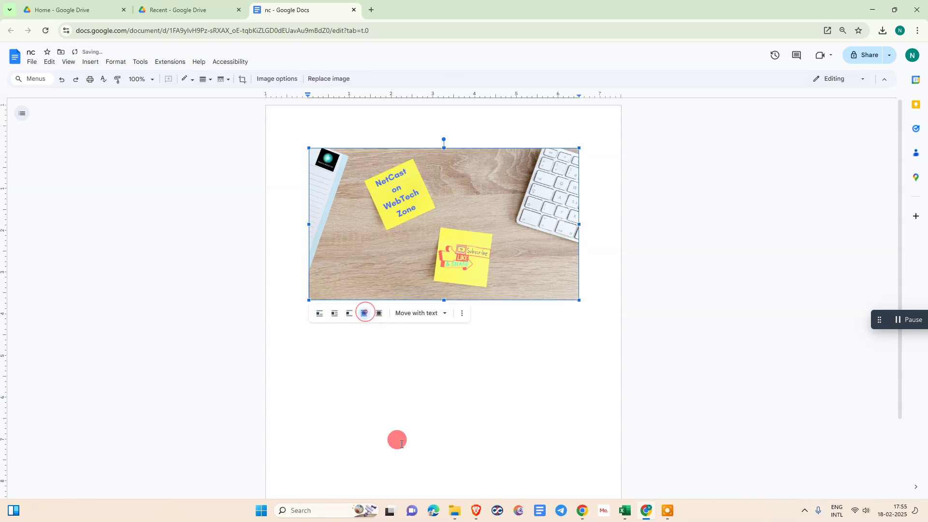
pyautogui.moveTo(415, 188); pyautogui.dragTo(432, 344)
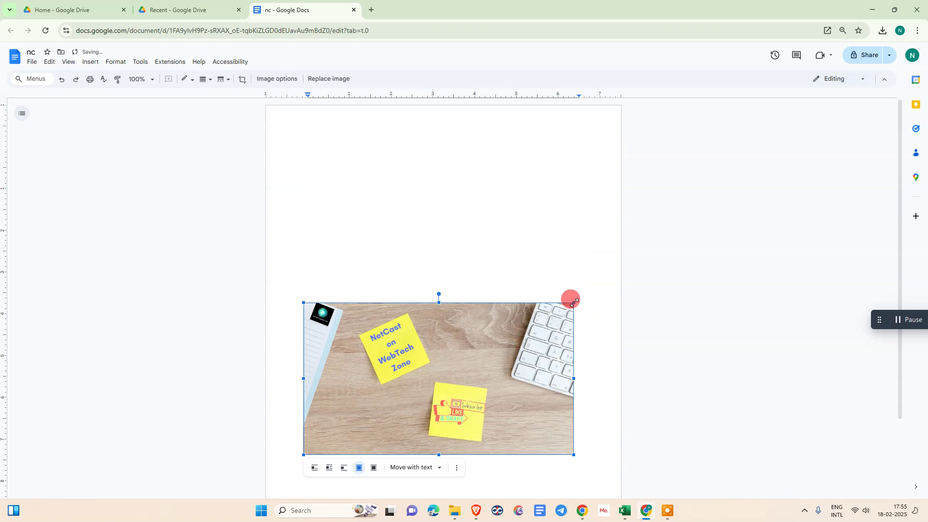
pyautogui.moveTo(575, 303); pyautogui.dragTo(579, 269)
pyautogui.moveTo(496, 333); pyautogui.dragTo(472, 263)
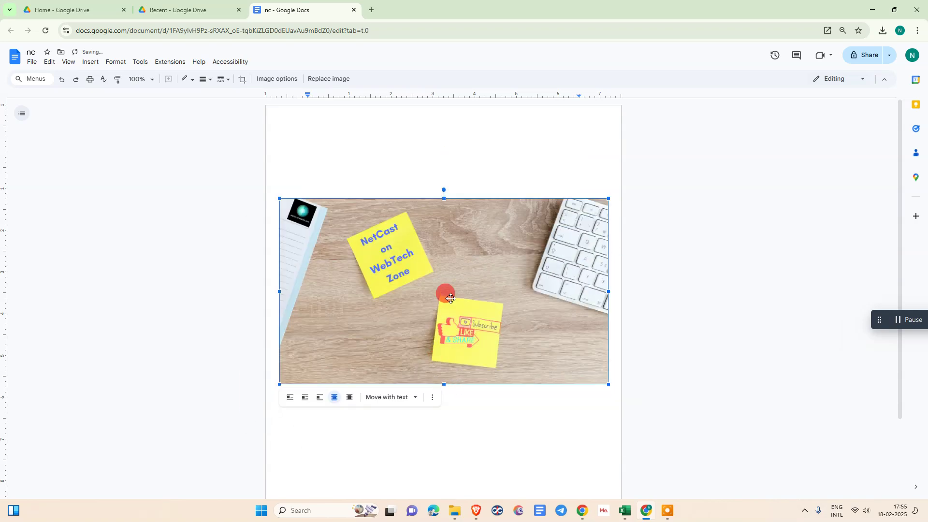
pyautogui.moveTo(444, 290); pyautogui.dragTo(443, 322)
# Step: Stretch the picture from its corners and sides to span the full page width
pyautogui.moveTo(280, 231)
pyautogui.mouseDown()
pyautogui.moveTo(262, 222)
pyautogui.moveTo(269, 217)
pyautogui.mouseUp()
pyautogui.moveTo(609, 217)
pyautogui.mouseDown()
pyautogui.moveTo(603, 222)
pyautogui.moveTo(620, 215)
pyautogui.moveTo(592, 231)
pyautogui.moveTo(621, 218)
pyautogui.mouseUp()
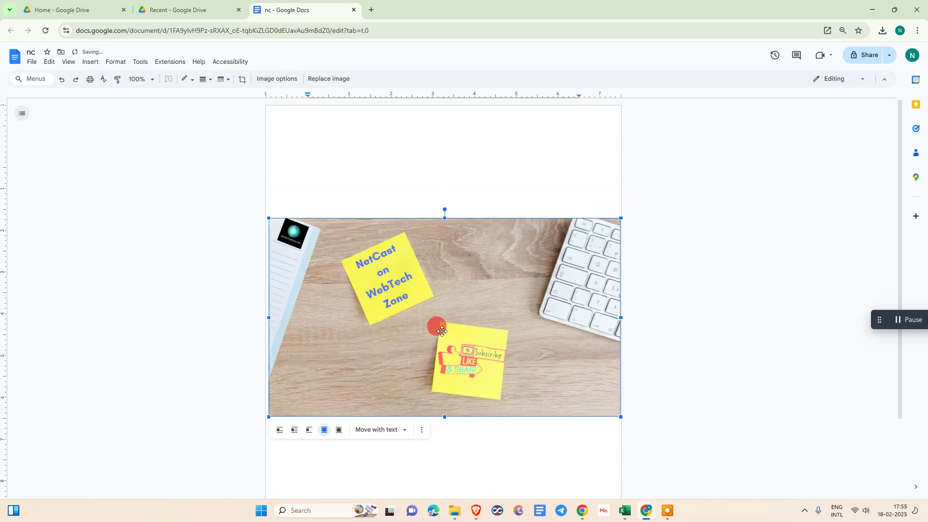
pyautogui.moveTo(435, 325)
pyautogui.mouseDown()
pyautogui.moveTo(439, 343)
pyautogui.moveTo(431, 335)
pyautogui.mouseUp()
pyautogui.click(676, 210)
pyautogui.click(276, 338)
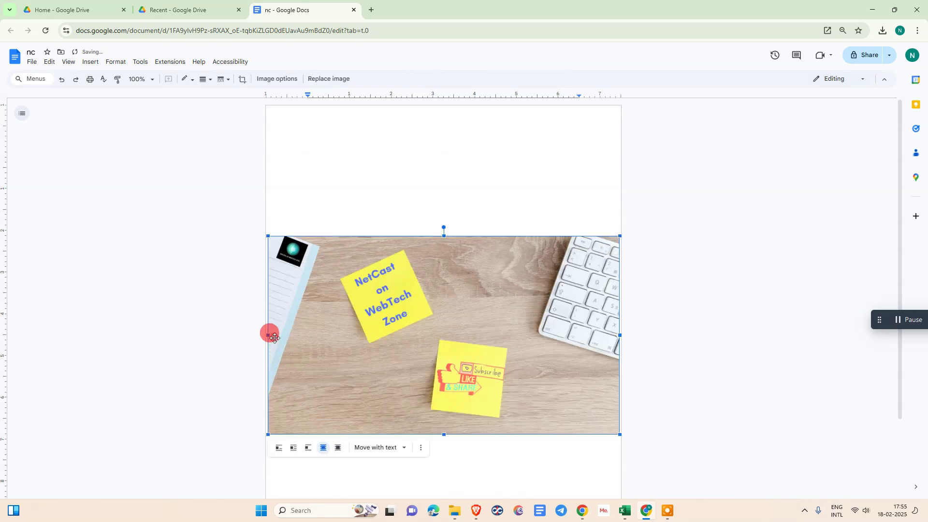
pyautogui.moveTo(266, 335); pyautogui.dragTo(259, 333)
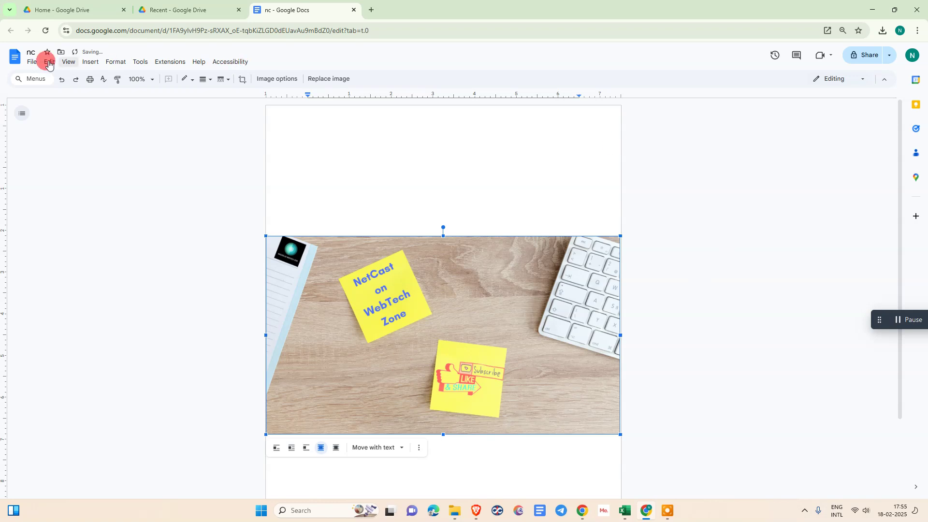
# Step: Download the document as a PDF and open nc (1).pdf from the downloads list
pyautogui.click(32, 62)
pyautogui.moveTo(92, 153)
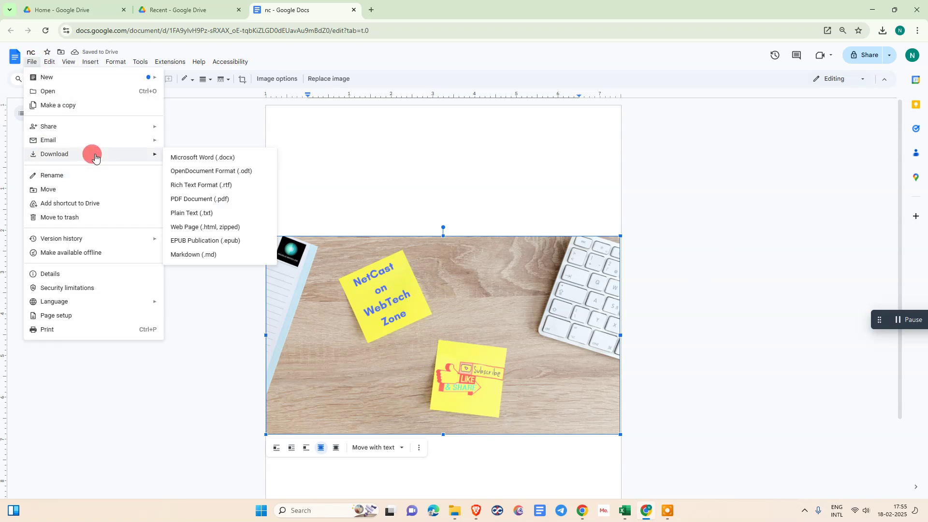
pyautogui.click(225, 205)
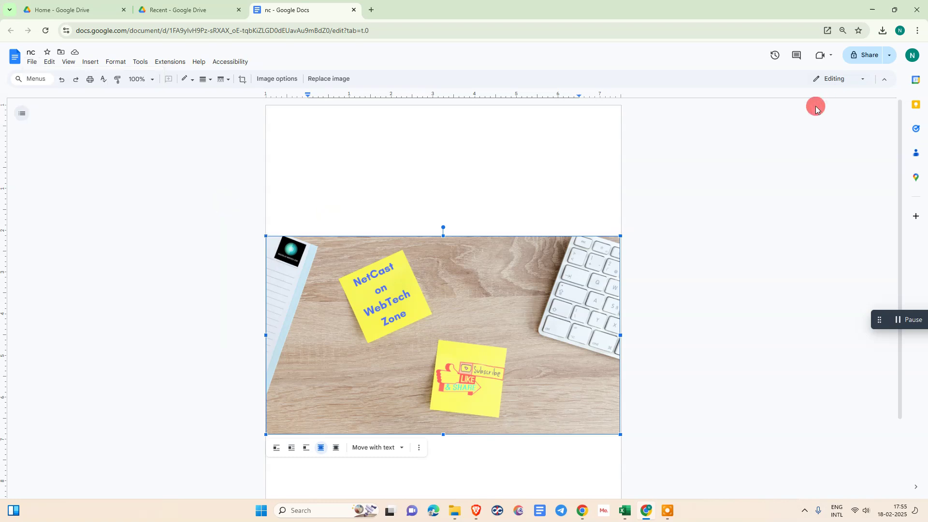
pyautogui.click(884, 32)
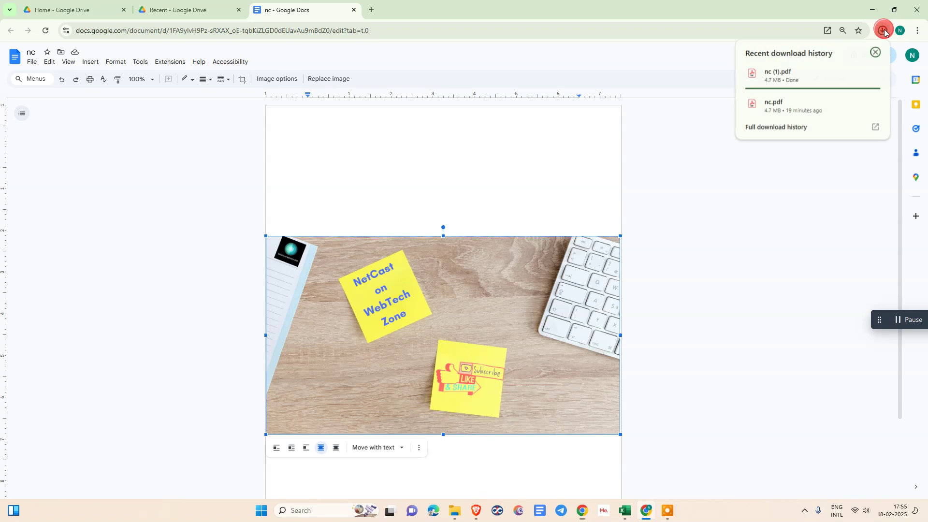
pyautogui.click(805, 77)
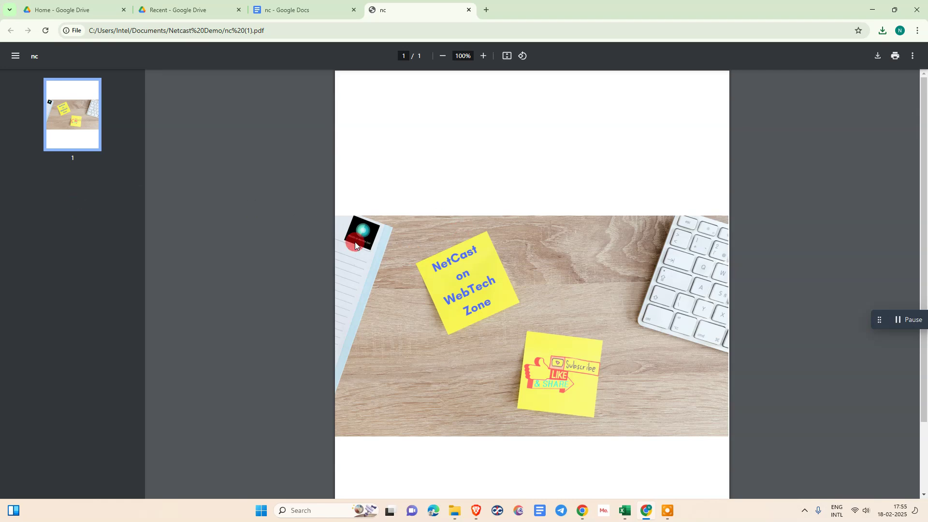
pyautogui.click(290, 9)
pyautogui.click(393, 8)
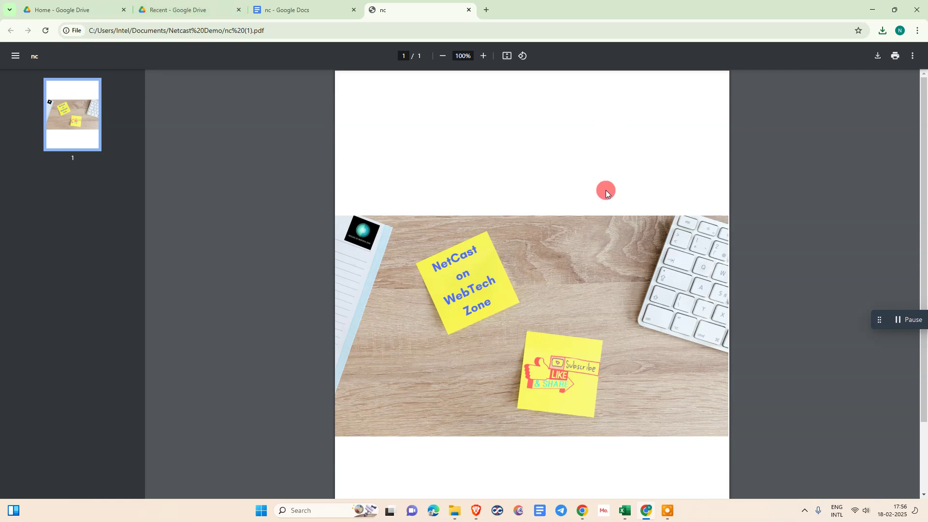
pyautogui.scroll(-2, 605, 198)
pyautogui.scroll(2, 605, 198)
# Step: Upload nc from Netcast Demo as a replacement version of nc.pdf, then show the desktop
pyautogui.click(199, 8)
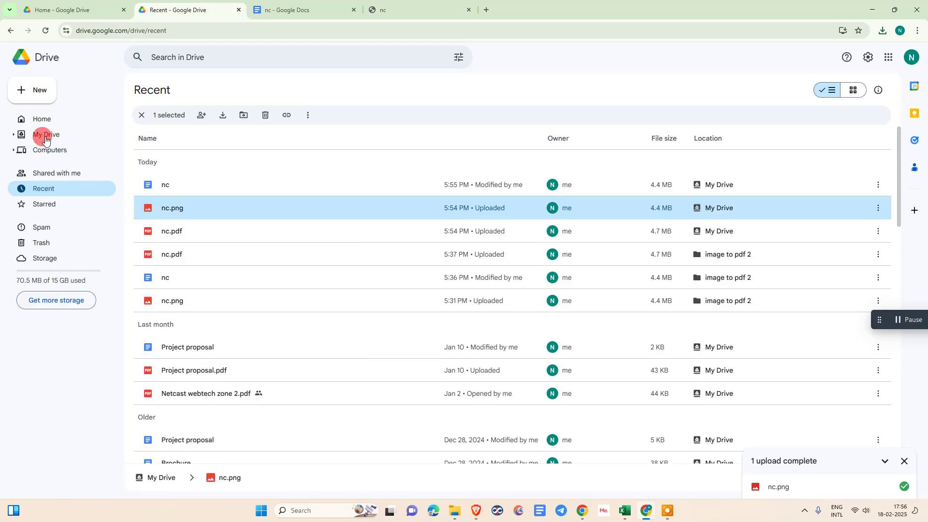
pyautogui.click(27, 88)
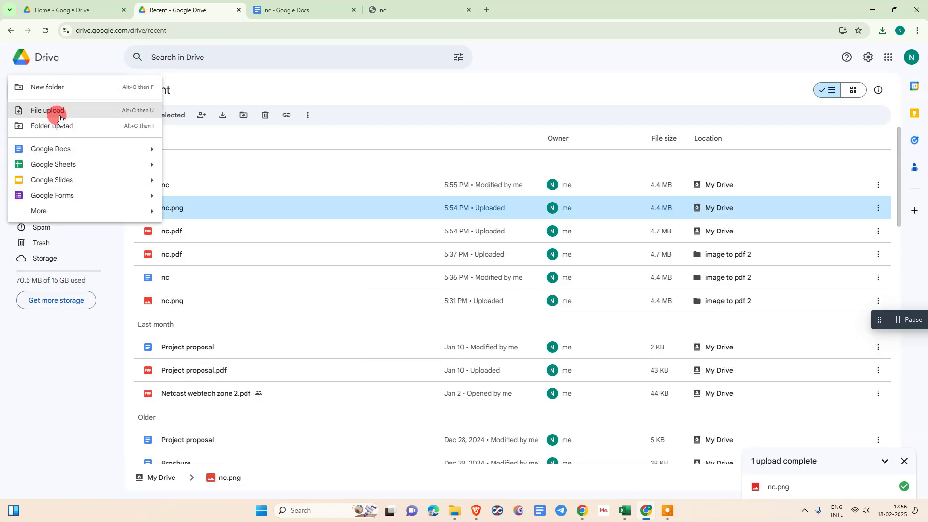
pyautogui.click(60, 118)
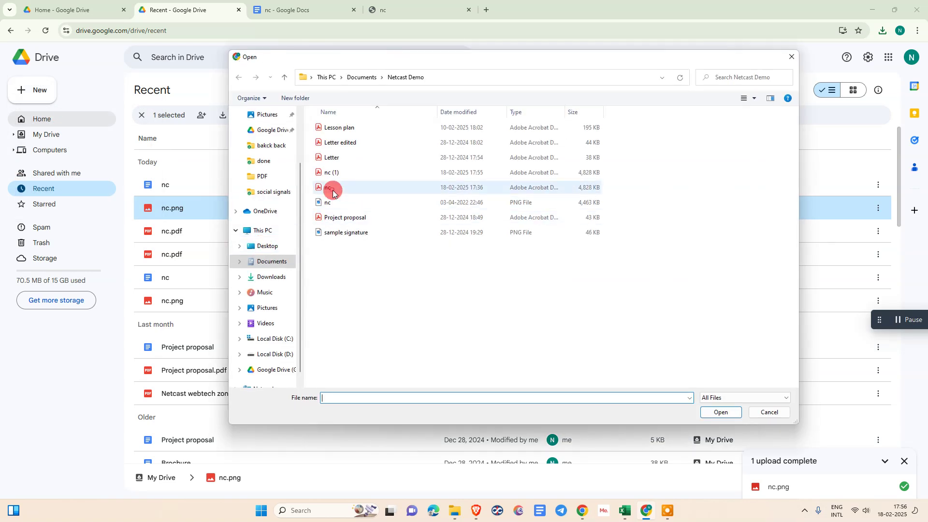
pyautogui.click(333, 190)
pyautogui.click(720, 411)
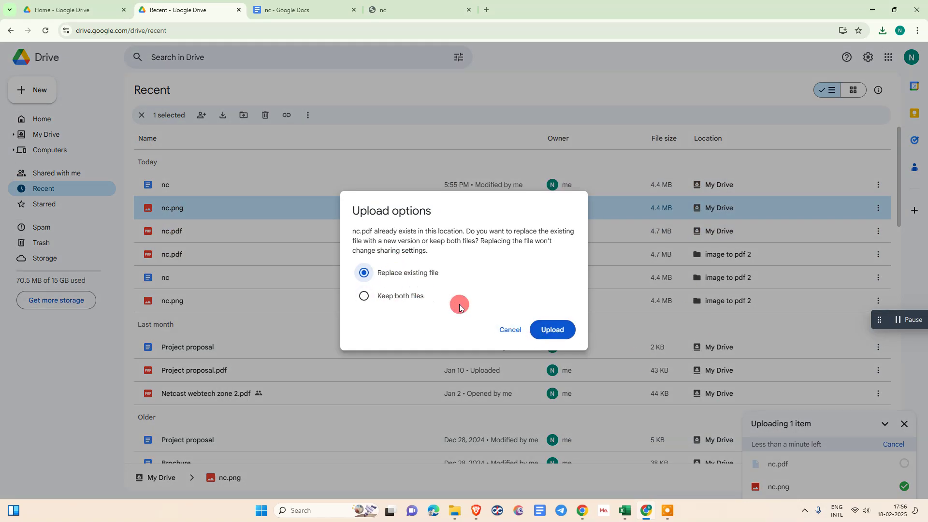
pyautogui.click(551, 331)
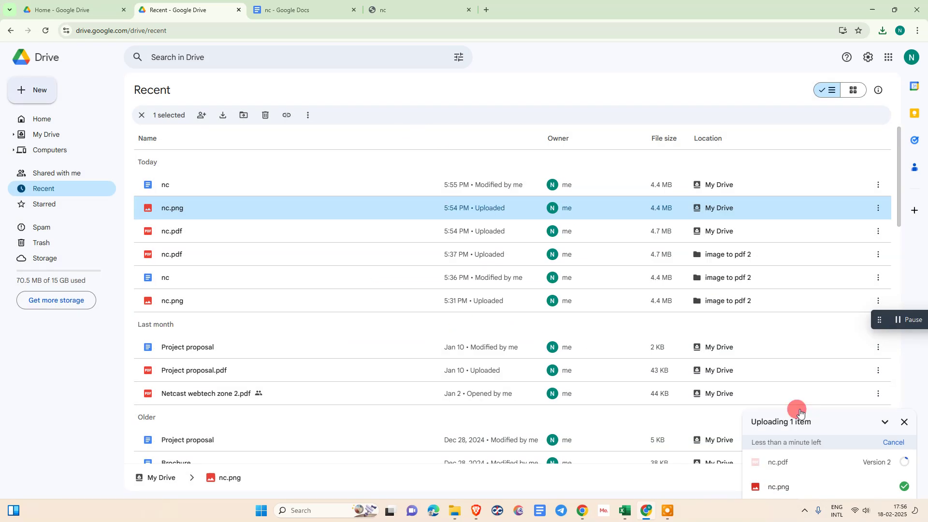
pyautogui.press('super+d')
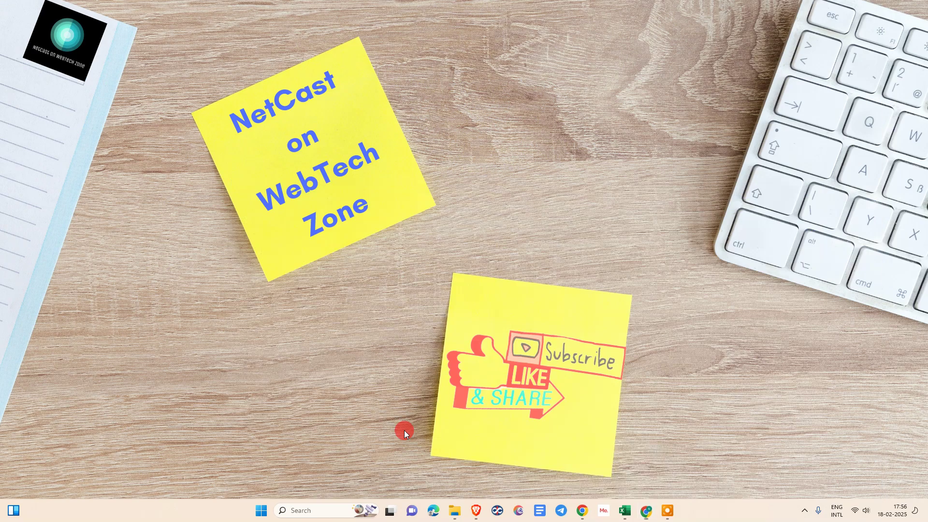